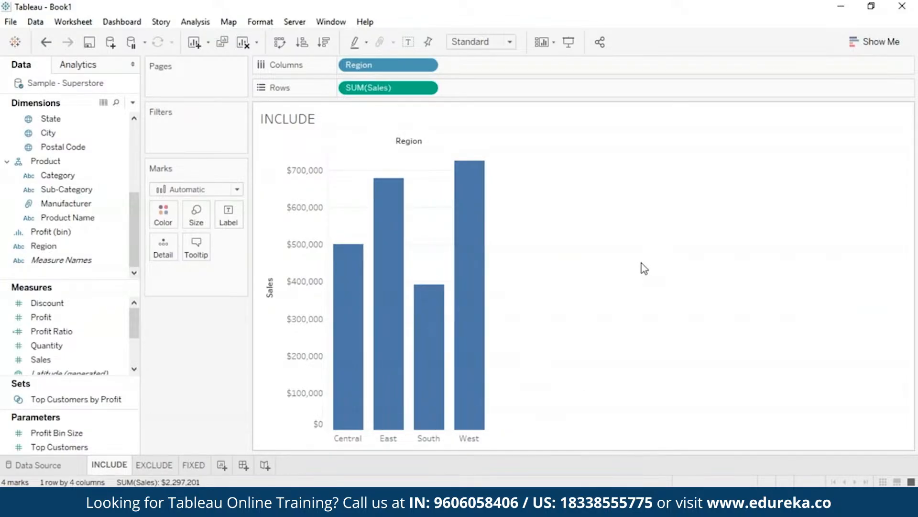
Create a new calculated field named Sales Per Customer.
{"action": "left_click", "coordinate": [98, 163]}
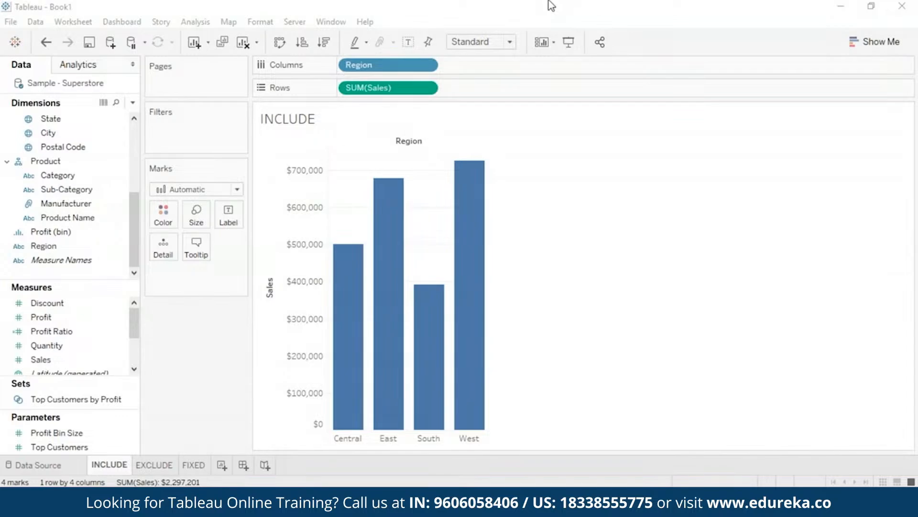
{"action": "left_click", "coordinate": [194, 22]}
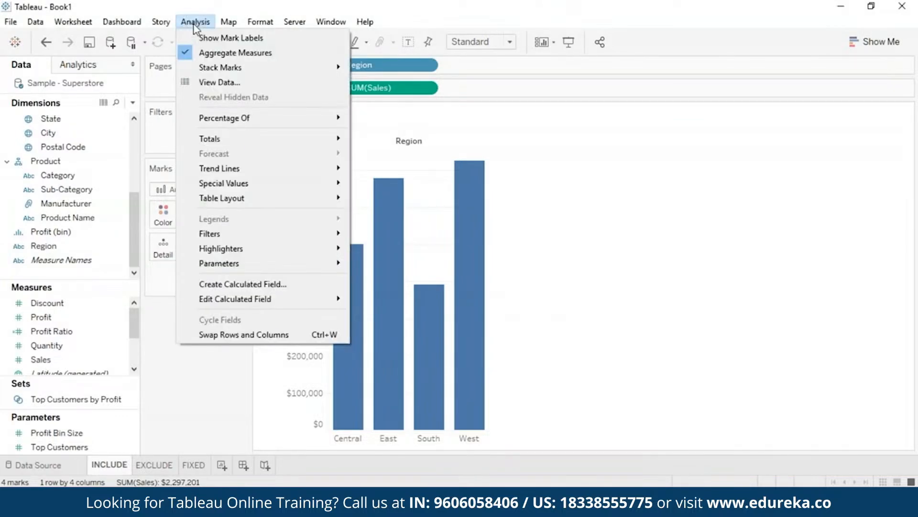
{"action": "left_click", "coordinate": [232, 283]}
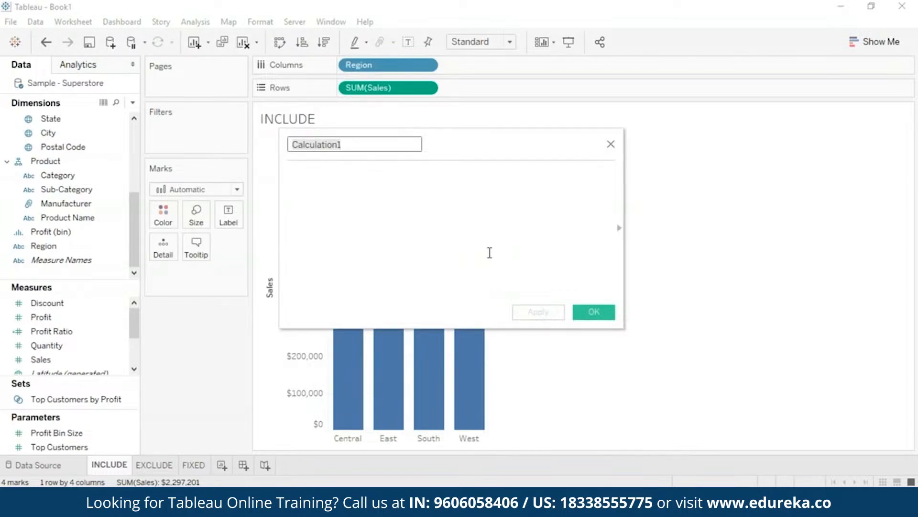
{"action": "key", "text": "BackSpace"}
{"action": "type", "text": "Sales Pe"}
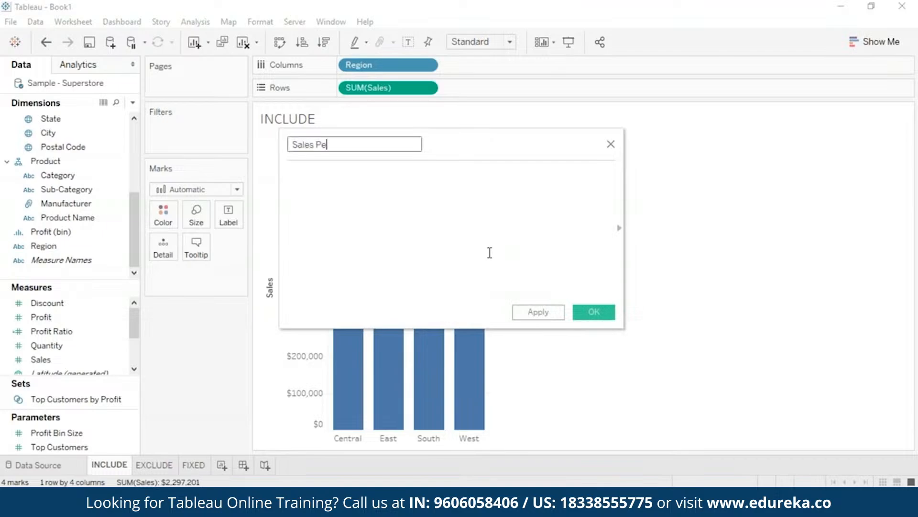
{"action": "type", "text": "r Customer"}
Enter the formula {INCLUDE [Customer Name] : SUM([Sales])} and save the calculated field.
{"action": "left_click", "coordinate": [464, 213]}
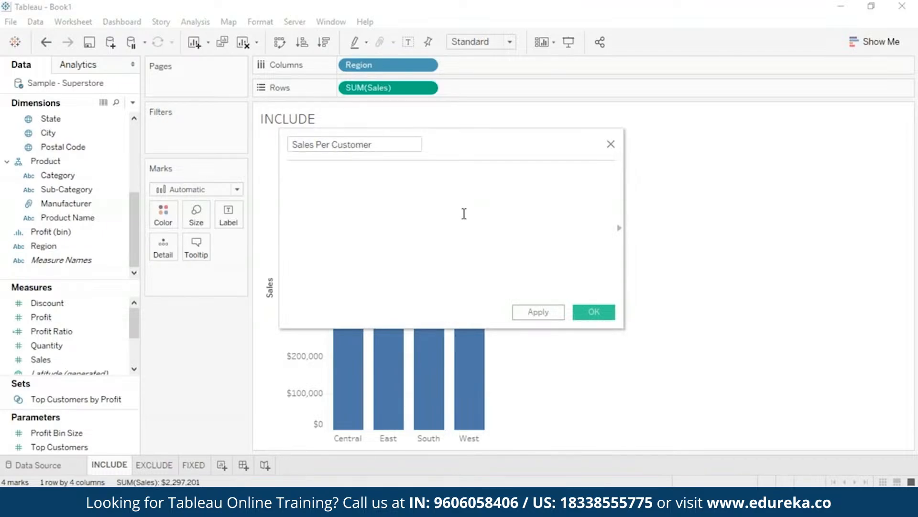
{"action": "type", "text": "{}"}
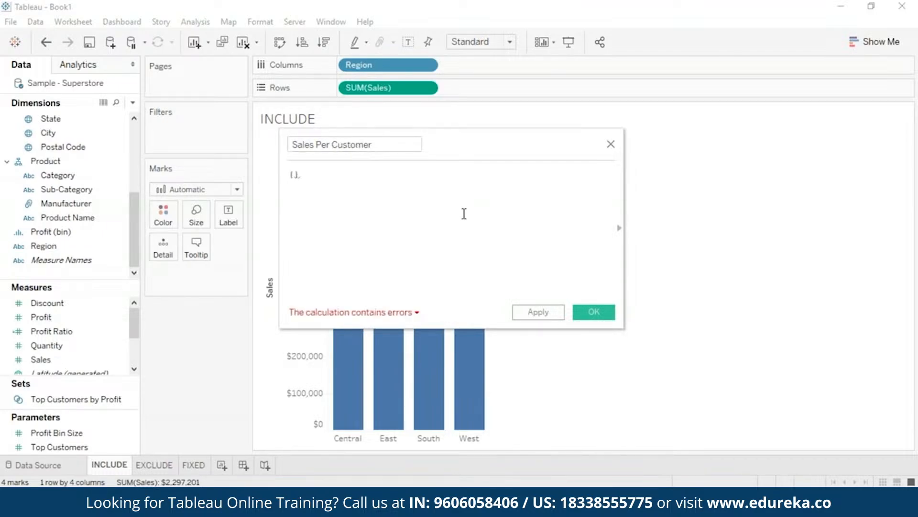
{"action": "type", "text": "INCLUDE [Customer Name] : SUM(["}
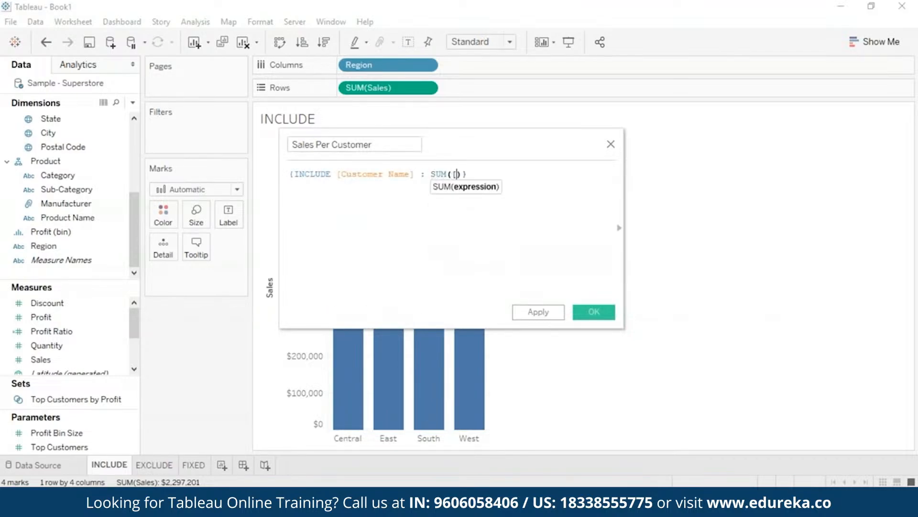
{"action": "type", "text": "S"}
{"action": "key", "text": "Return"}
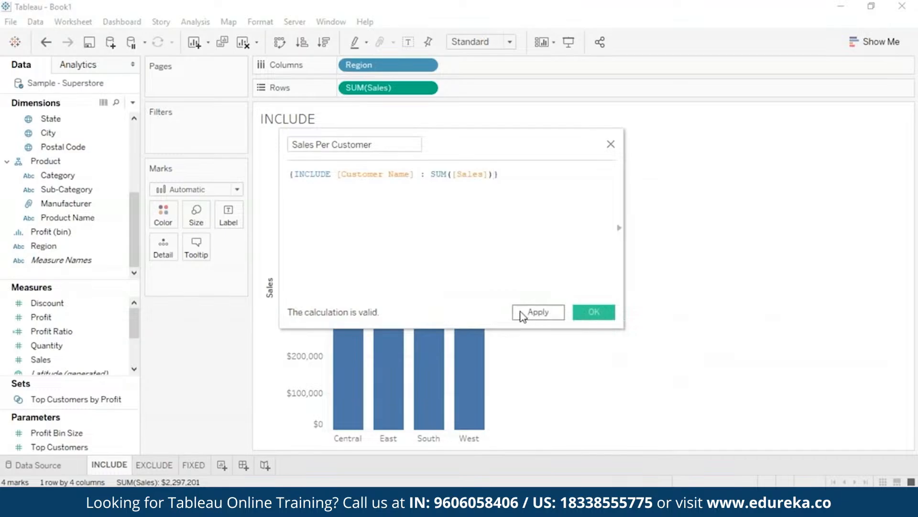
{"action": "left_click", "coordinate": [594, 313]}
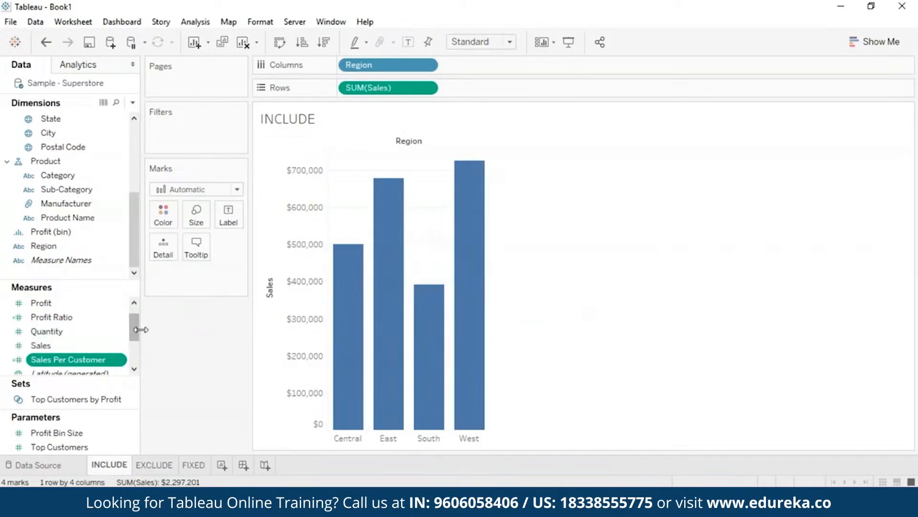
Add the Sales Per Customer measure to Rows in front of SUM(Sales).
{"action": "left_click_drag", "start_coordinate": [132, 330], "coordinate": [132, 336]}
{"action": "right_click", "coordinate": [33, 344]}
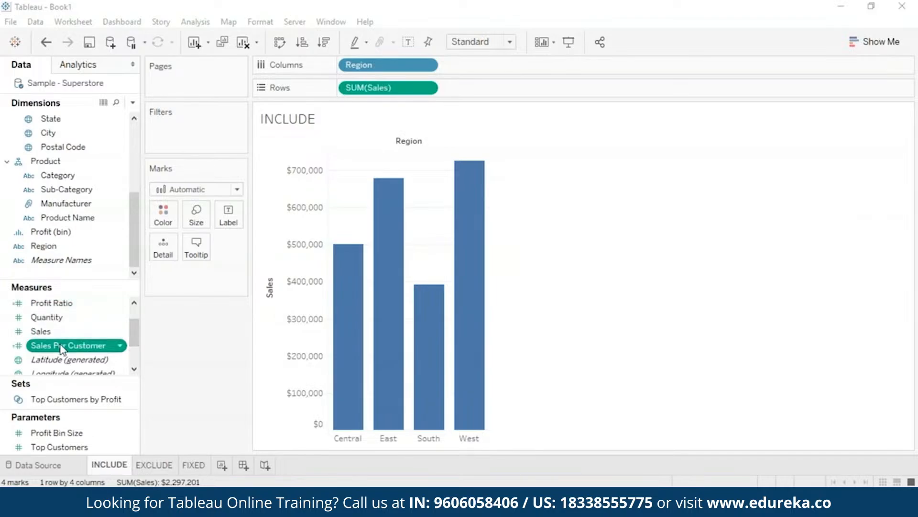
{"action": "left_click_drag", "start_coordinate": [61, 349], "coordinate": [318, 85]}
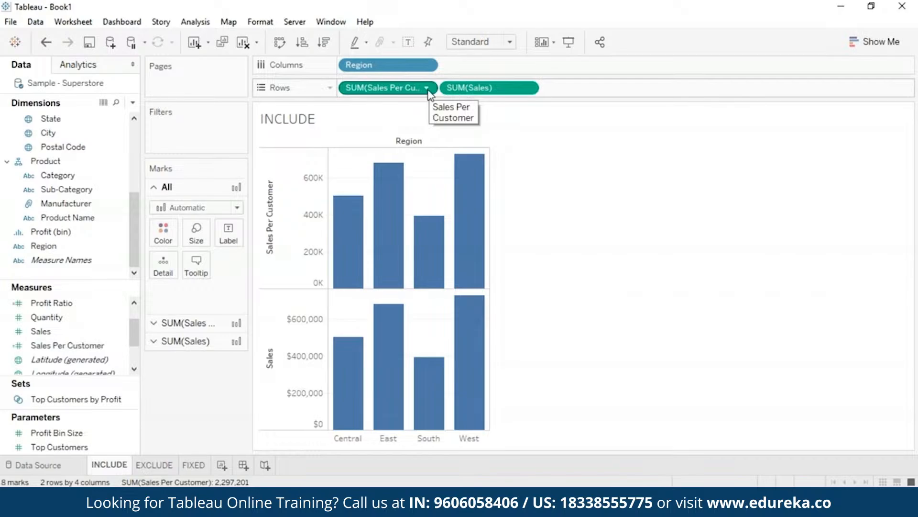
Change the Sales Per Customer field's aggregation on Rows to Average.
{"action": "left_click", "coordinate": [427, 88]}
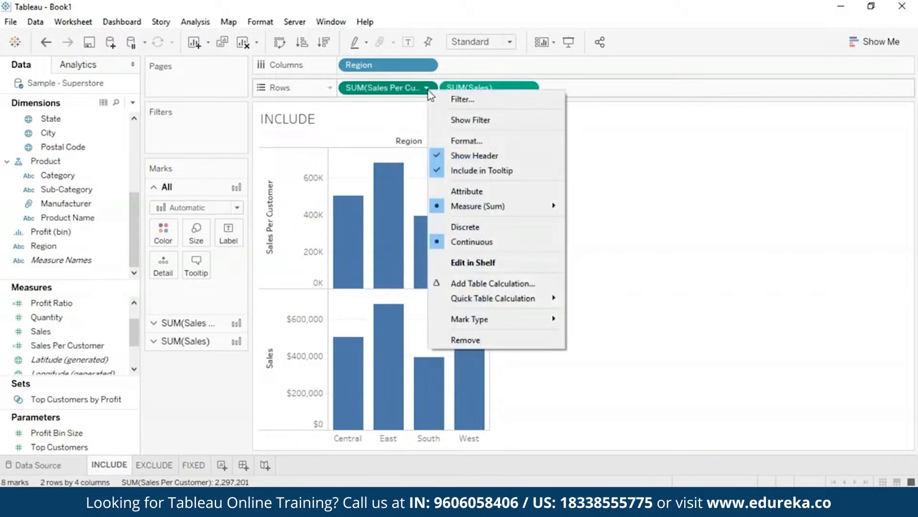
{"action": "mouse_move", "coordinate": [475, 208]}
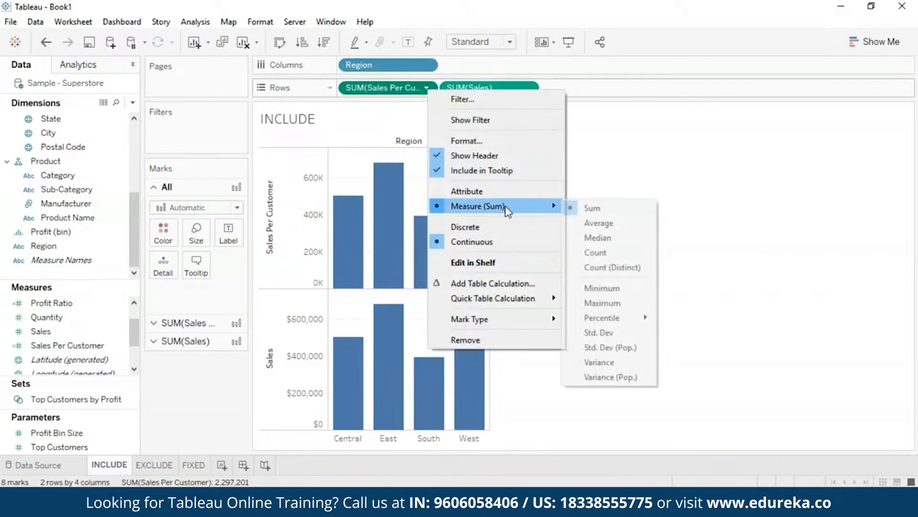
{"action": "left_click", "coordinate": [579, 227]}
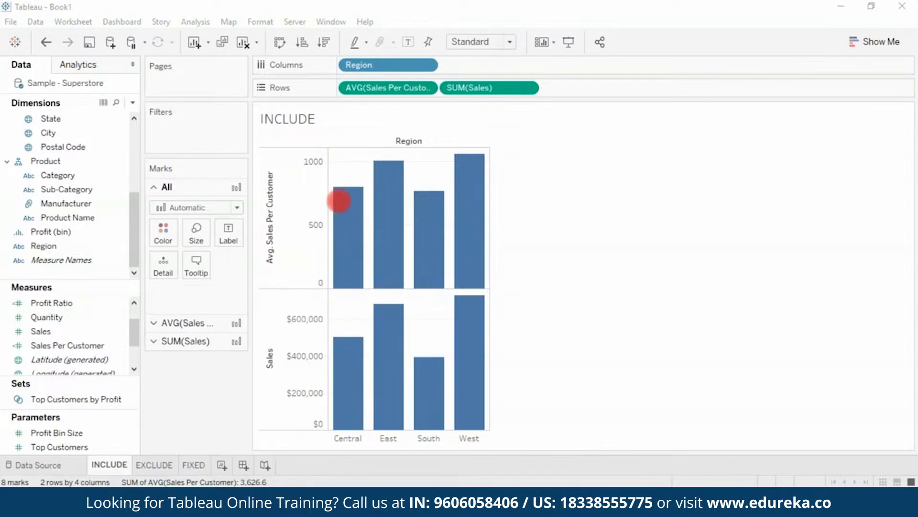
Switch to the EXCLUDE sheet and start a new calculated field named Exclude Region.
{"action": "left_click", "coordinate": [154, 465]}
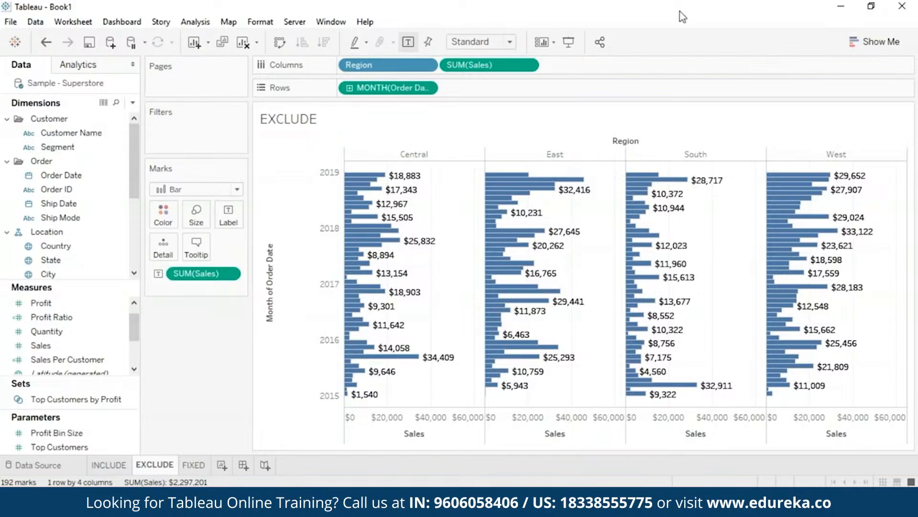
{"action": "type", "text": "Exclude Region"}
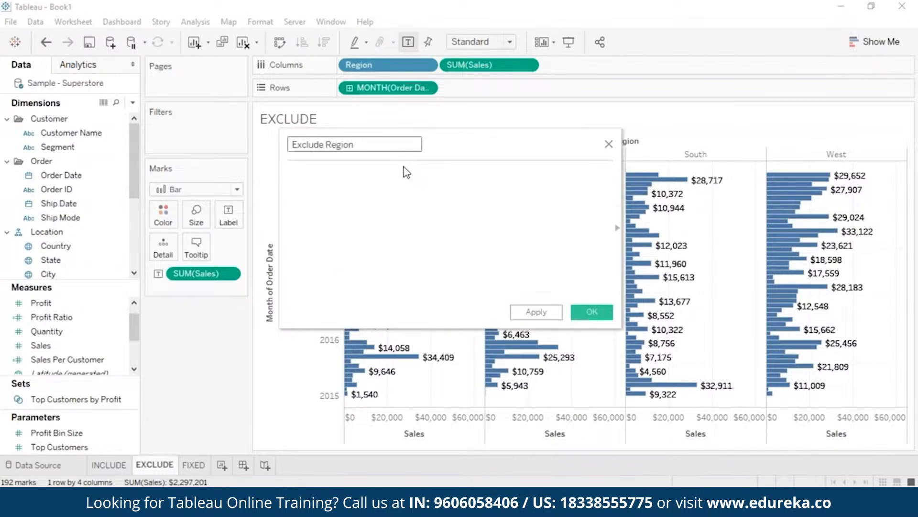
Enter the formula {EXCLUDE [Region]: SUM([Sales])} and save the calculated field.
{"action": "left_click", "coordinate": [408, 175]}
{"action": "type", "text": "{EX"}
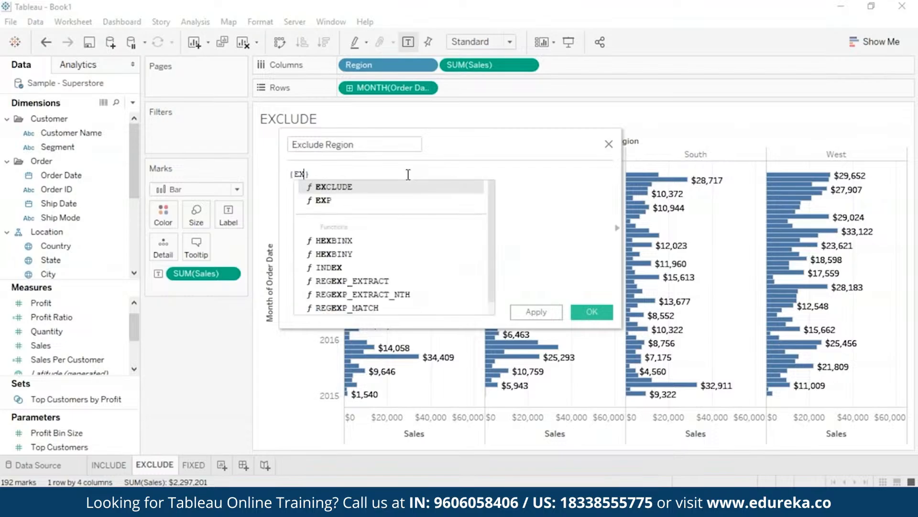
{"action": "key", "text": "Return"}
{"action": "type", "text": "[Re"}
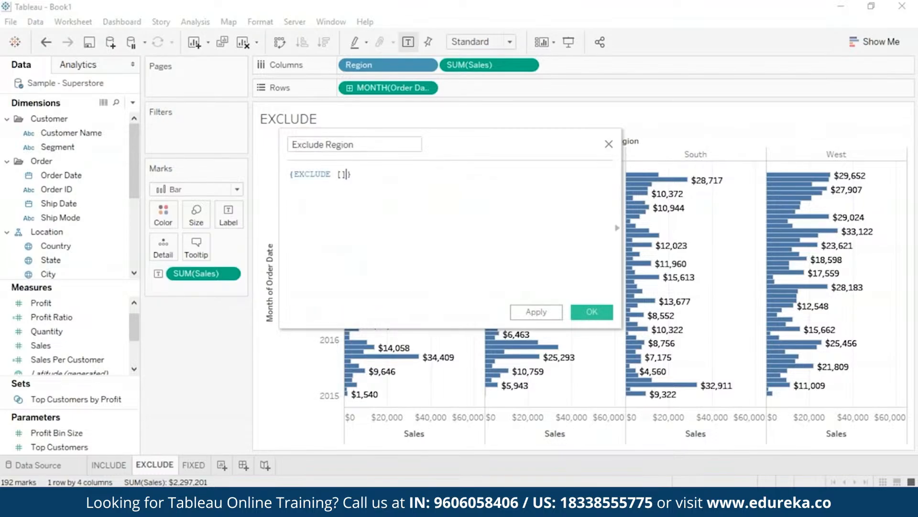
{"action": "key", "text": "Return"}
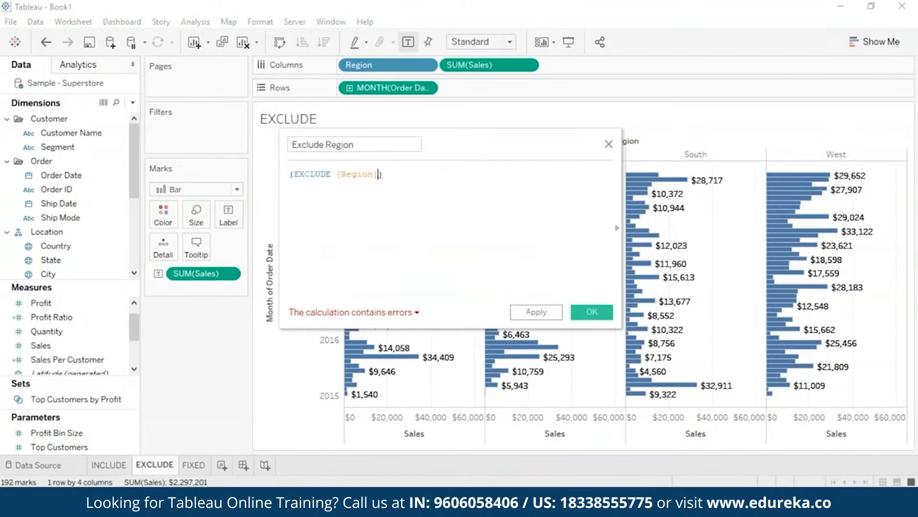
{"action": "type", "text": ": SU"}
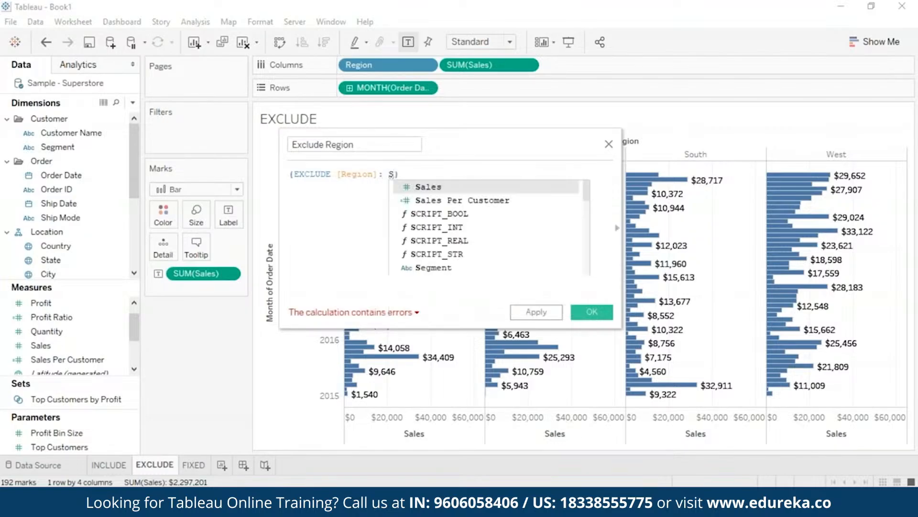
{"action": "left_click", "coordinate": [412, 200]}
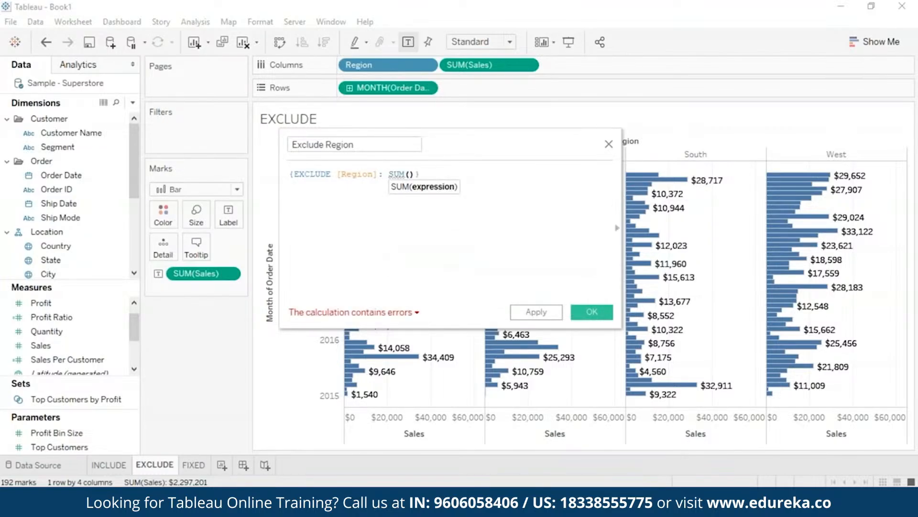
{"action": "type", "text": "[S"}
{"action": "key", "text": "Return"}
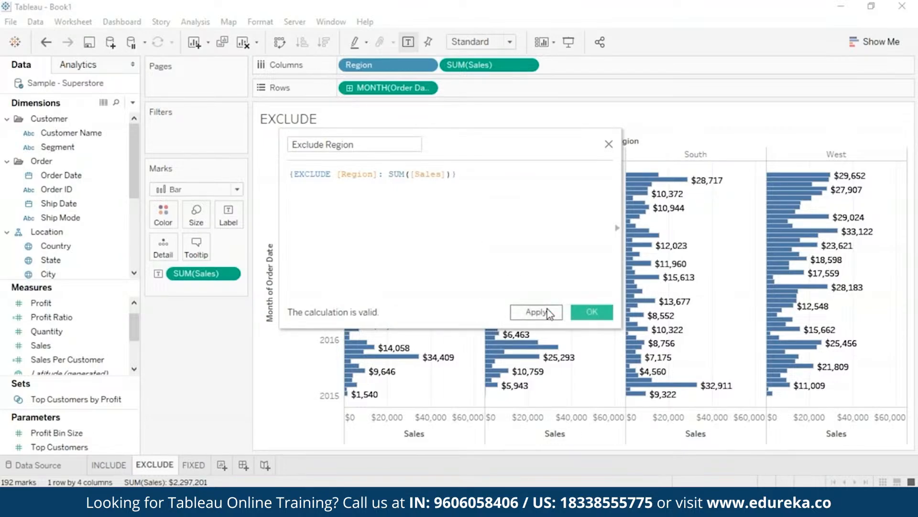
{"action": "left_click", "coordinate": [593, 312]}
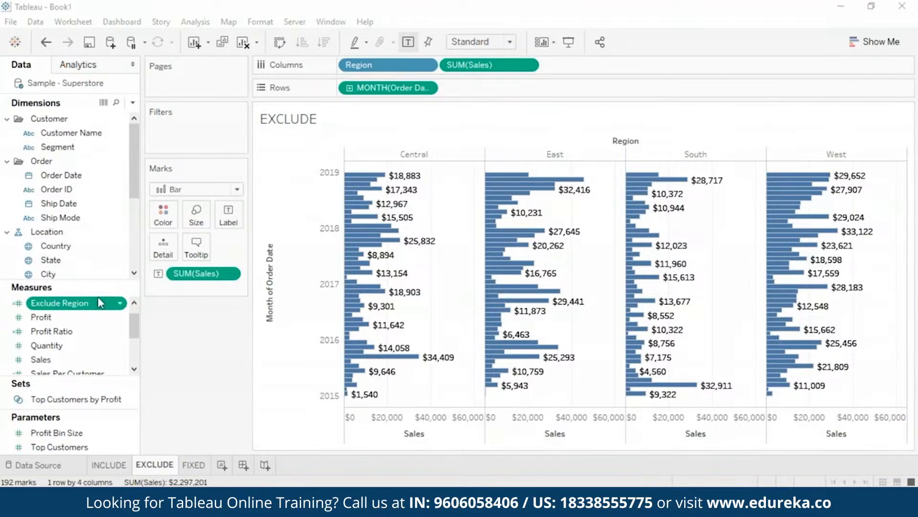
Color the bars by Exclude Region and switch the color palette to Orange-Blue Diverging.
{"action": "left_click_drag", "start_coordinate": [94, 311], "coordinate": [163, 216]}
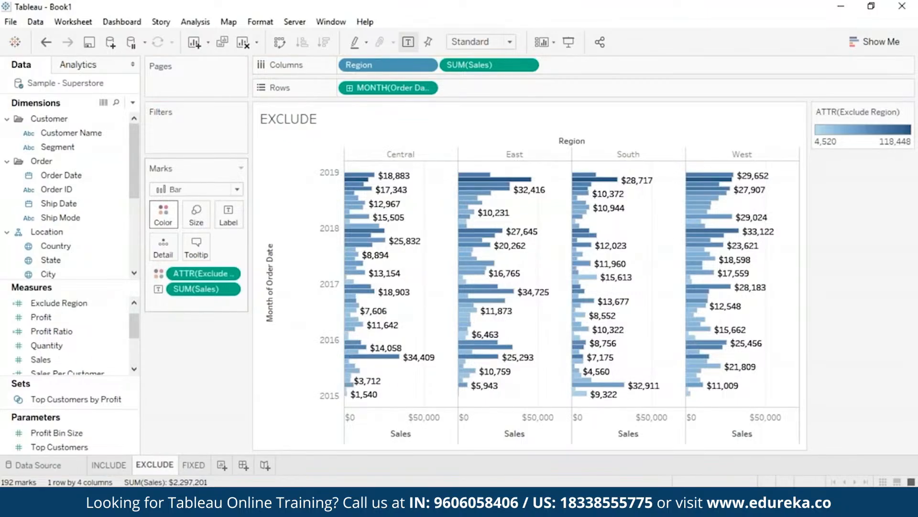
{"action": "left_click", "coordinate": [167, 221]}
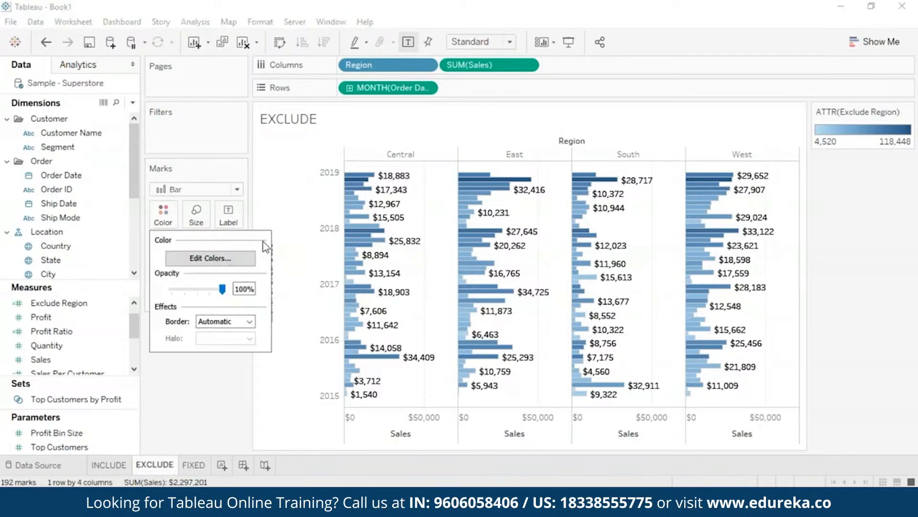
{"action": "left_click", "coordinate": [238, 264]}
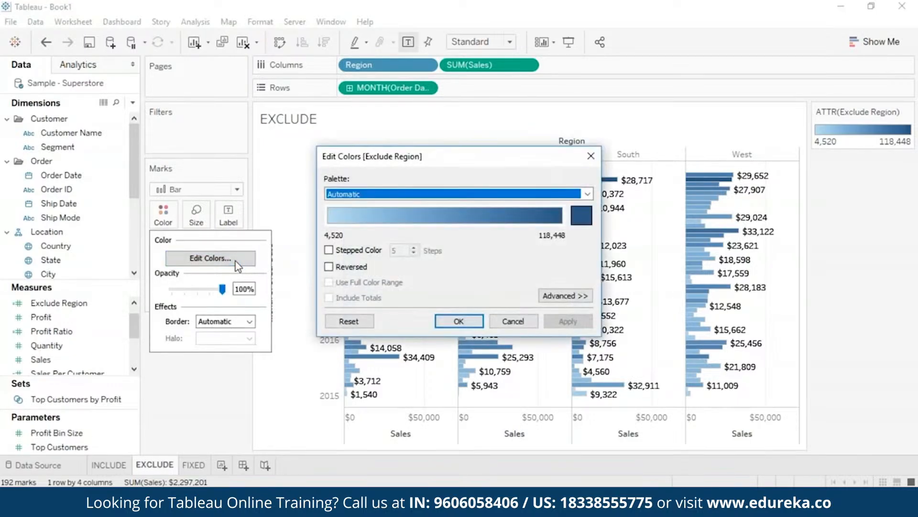
{"action": "left_click", "coordinate": [585, 196]}
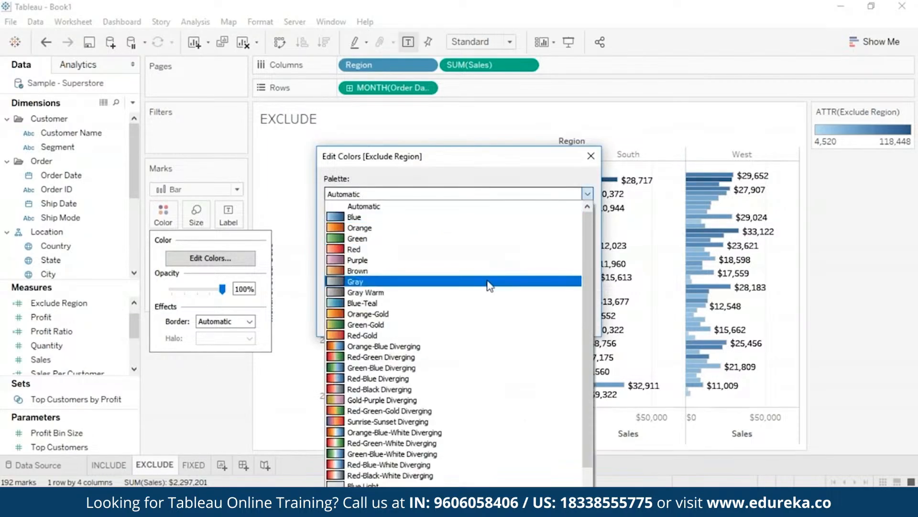
{"action": "left_click", "coordinate": [486, 352]}
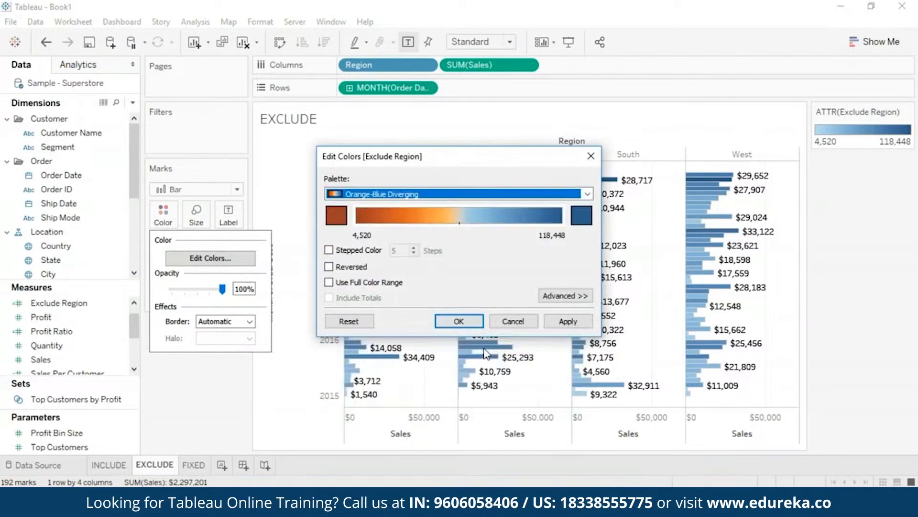
{"action": "left_click", "coordinate": [568, 322]}
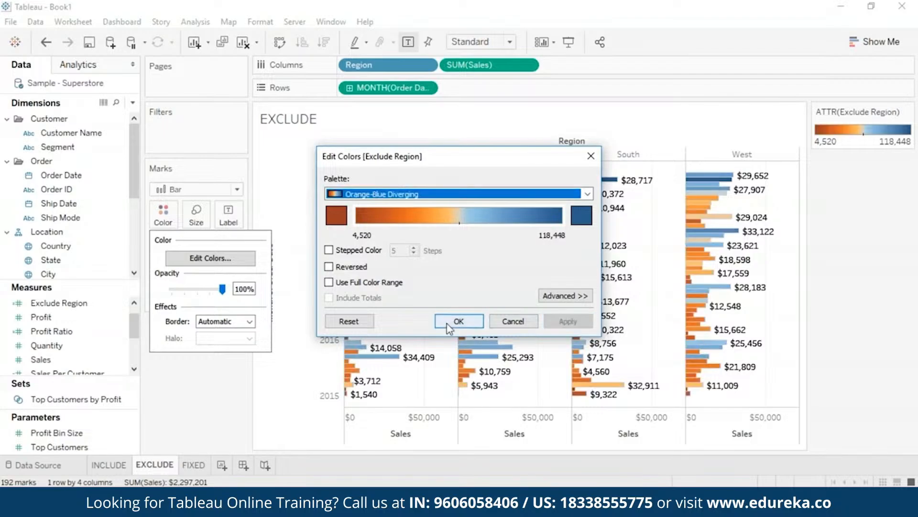
{"action": "left_click", "coordinate": [458, 321]}
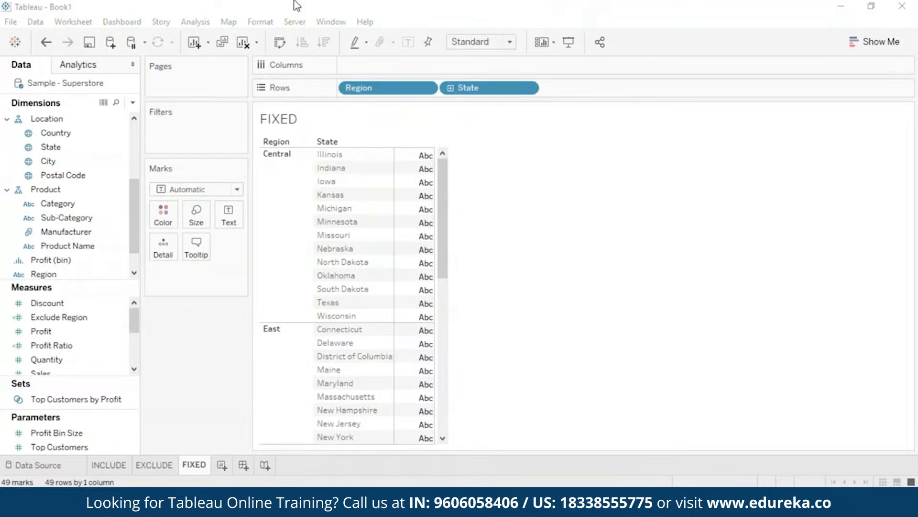
On the FIXED sheet, create a new calculated field named Sales By Region.
{"action": "left_click", "coordinate": [196, 22]}
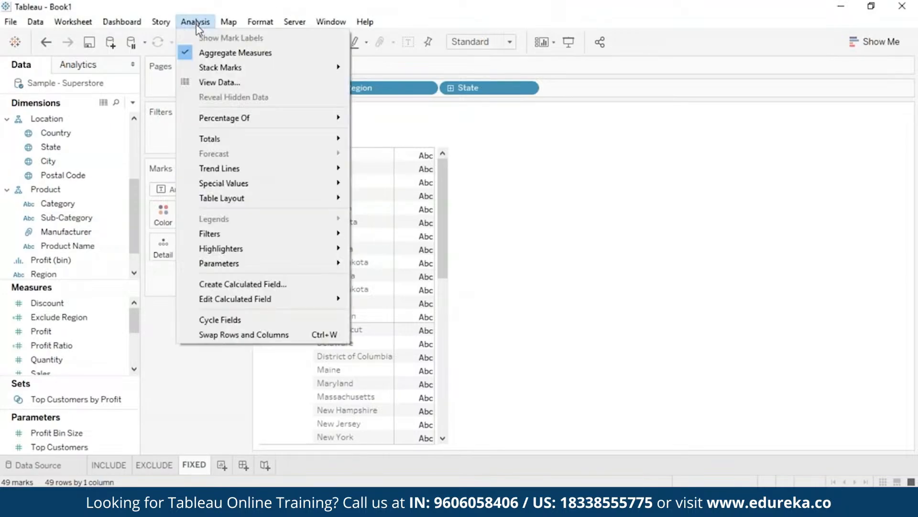
{"action": "left_click", "coordinate": [305, 284]}
{"action": "type", "text": "Sales V"}
{"action": "type", "text": "y Re"}
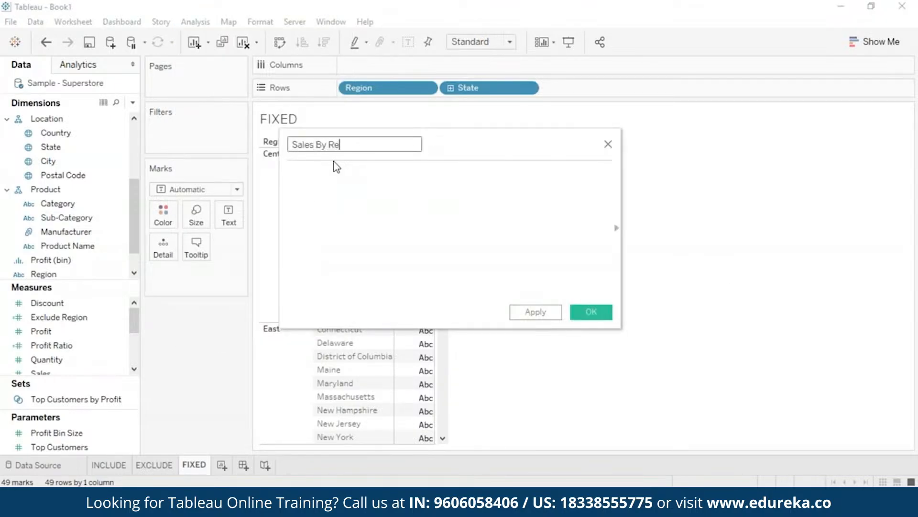
{"action": "type", "text": "gion"}
Enter the formula {FIXED [Region]: SUM([Sales])} and save the calculated field.
{"action": "left_click", "coordinate": [357, 188]}
{"action": "type", "text": "{FIXED [Region]: SUM([Sales])}"}
{"action": "left_click", "coordinate": [588, 313]}
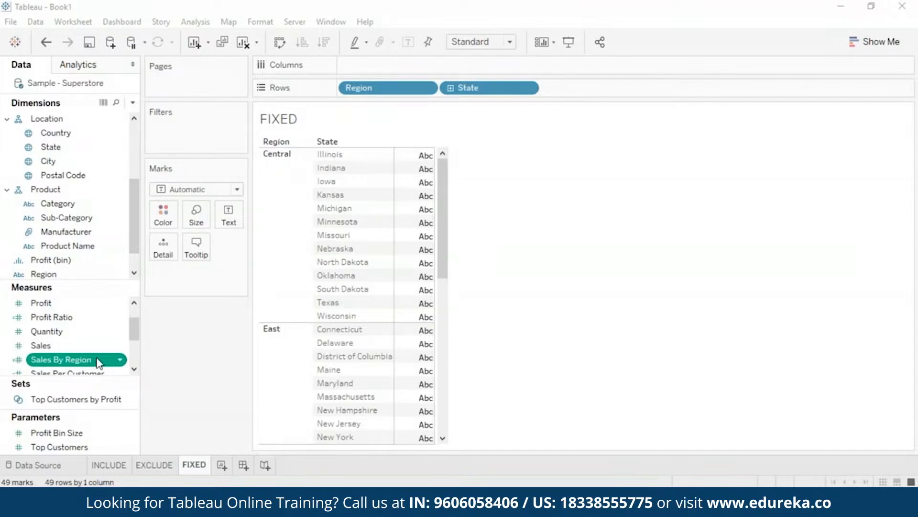
Show Sales By Region as the text value for each state in the table.
{"action": "left_click_drag", "start_coordinate": [99, 363], "coordinate": [227, 220]}
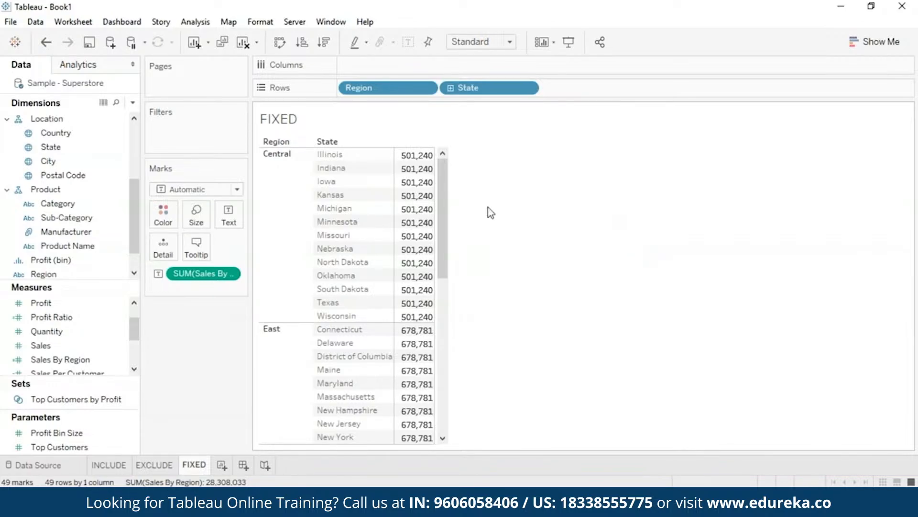
{"action": "scroll", "coordinate": [438, 199], "scroll_direction": "down", "scroll_amount": 1}
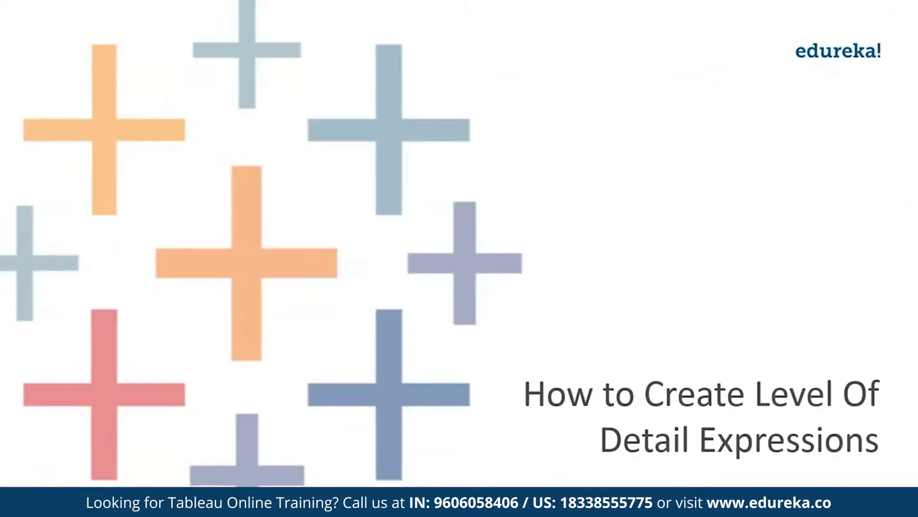